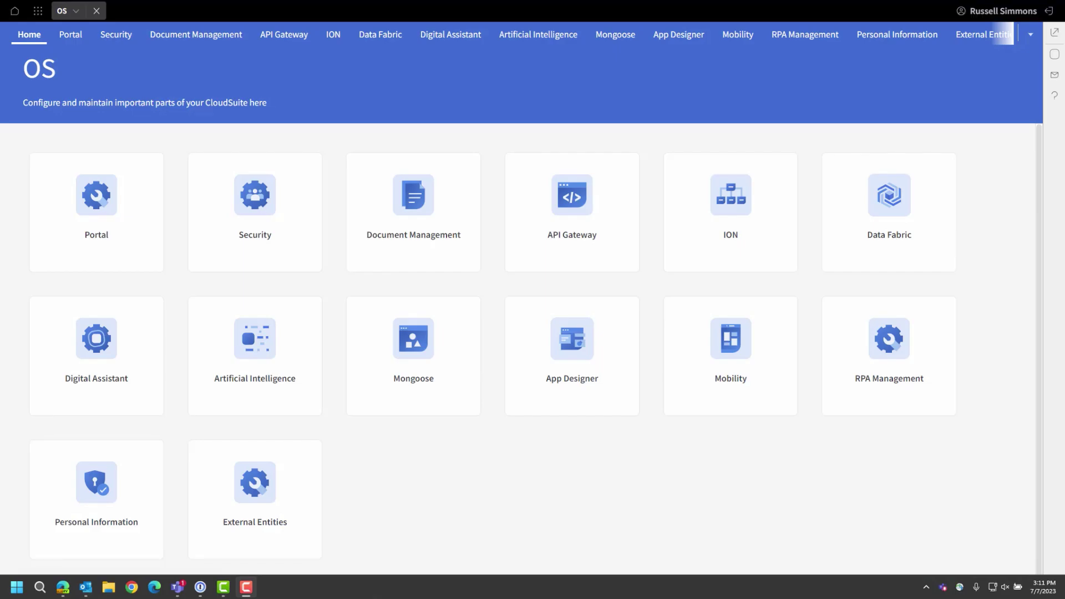
Go to the Enterprise Locations list under Connect in the ION navigation menu
left_click(731, 216)
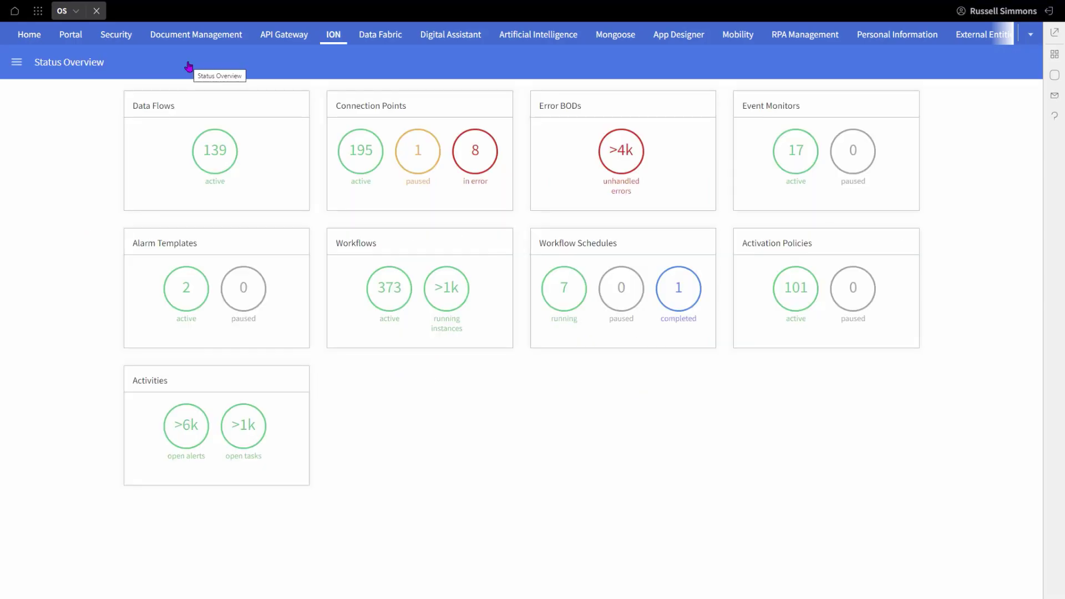
left_click(16, 66)
left_click(52, 79)
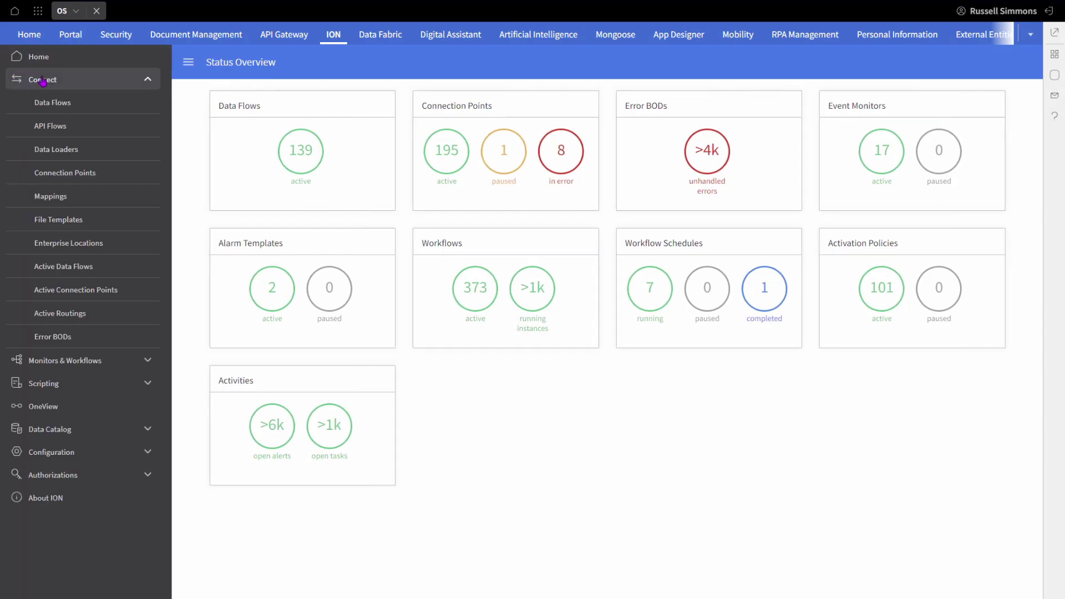
left_click(68, 243)
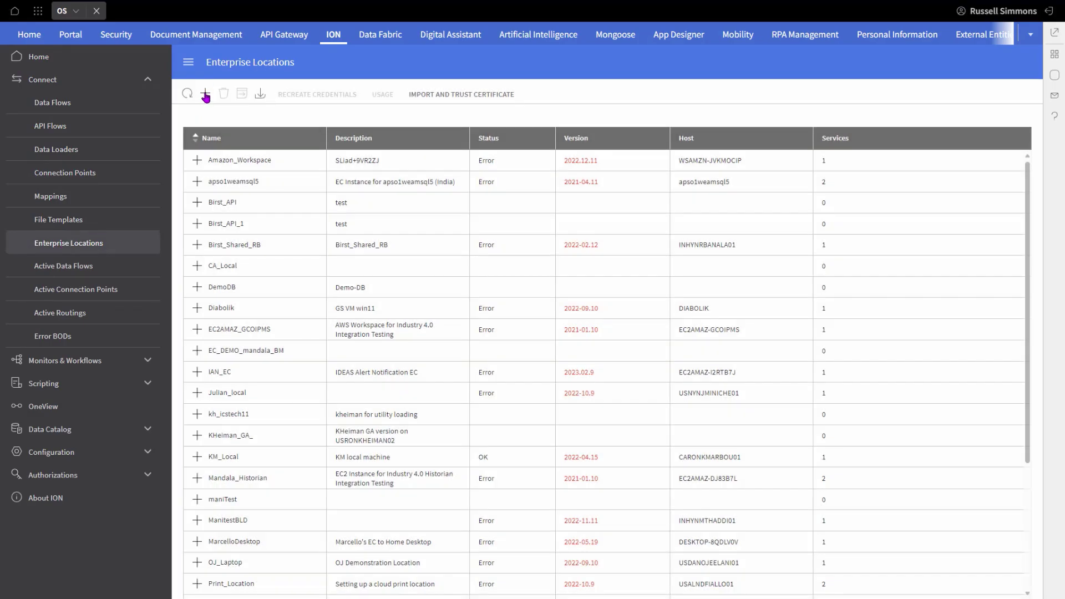
Add a location named EC_Recording with description 'Used for Youtube Video Tutorial'
left_click(205, 95)
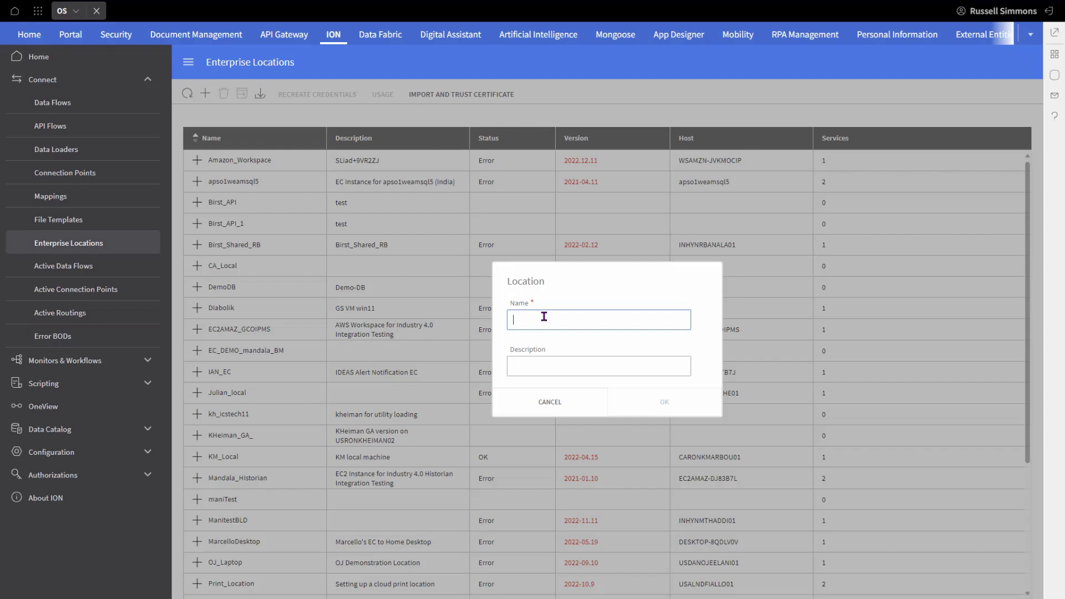
type("EC_Recording")
left_click(533, 365)
type("U")
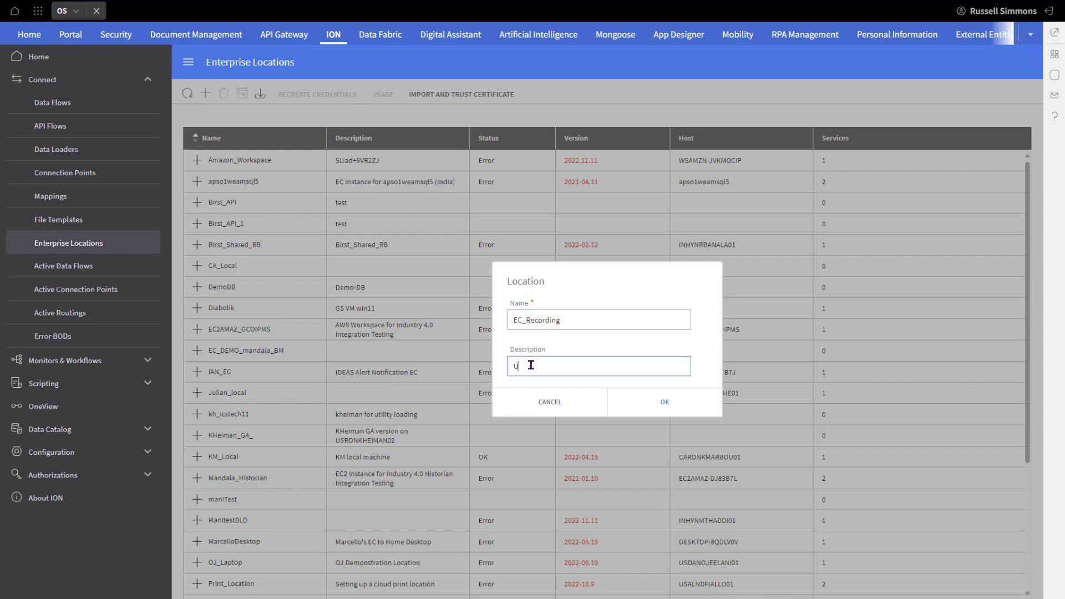
type("sed for Youtube Video Tutorial")
Create the location, download Location_EC_Recording.csv credentials, and close the dialog
left_click(667, 405)
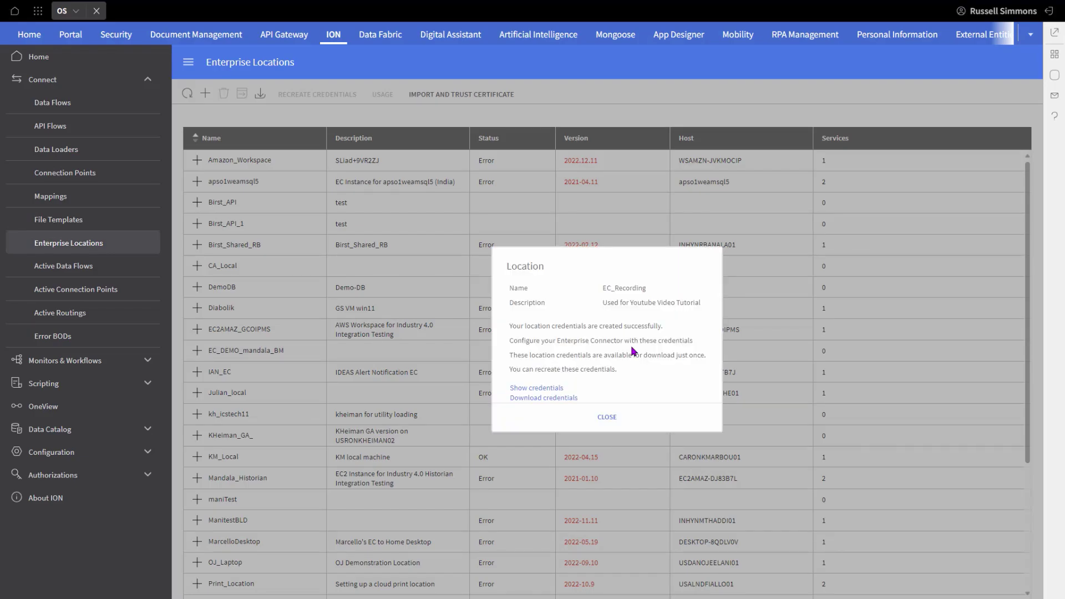
left_click(546, 400)
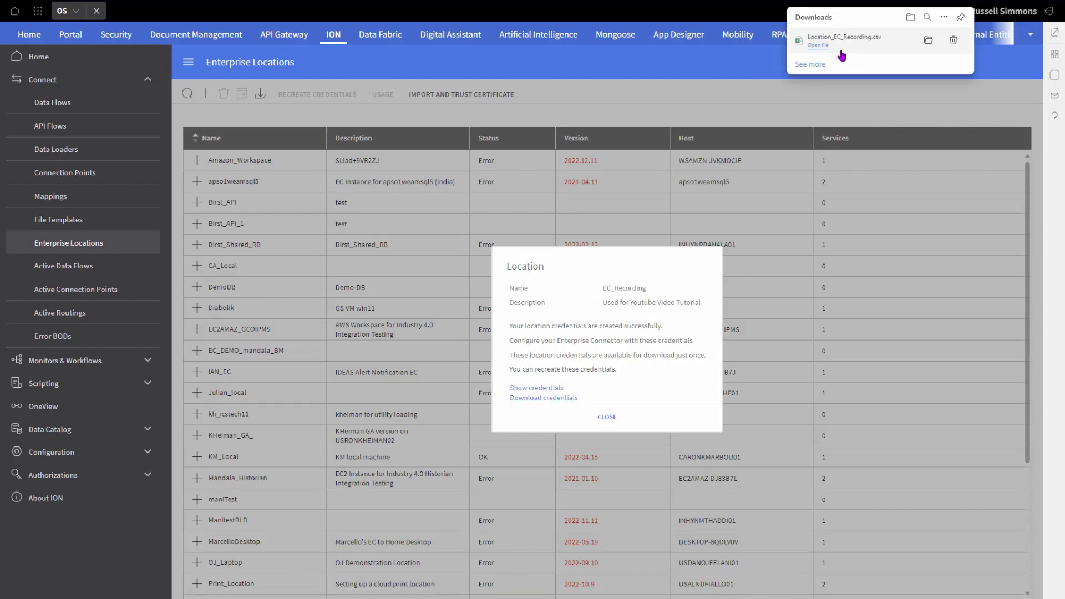
left_click(610, 419)
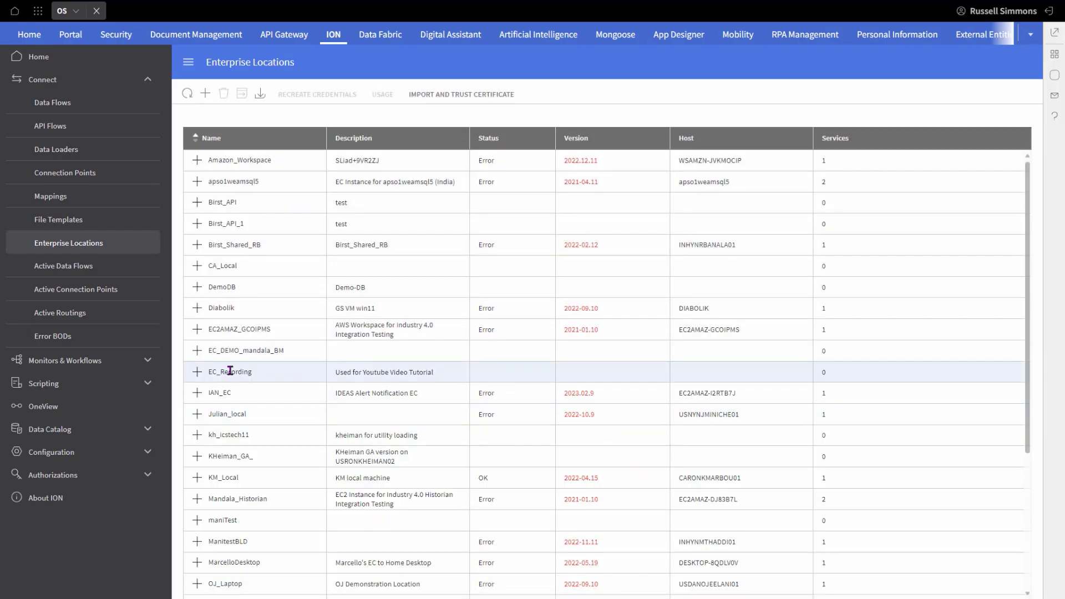
Launch the Enterprise Connector installer, keeping the default C:\Program Files\Infor\IONEnterpriseConnector directory
left_click(260, 95)
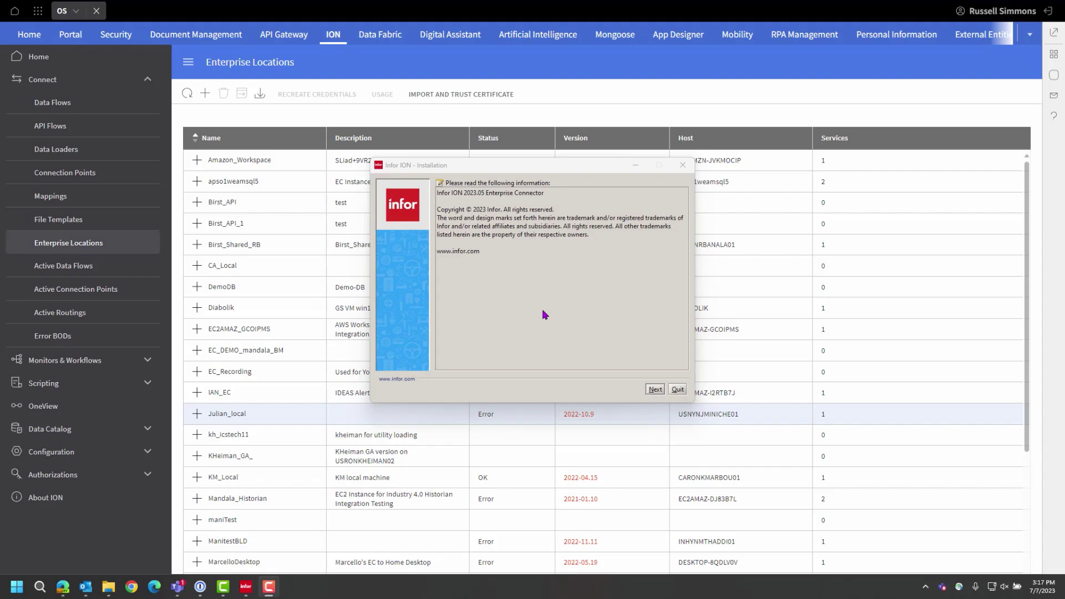
left_click(655, 390)
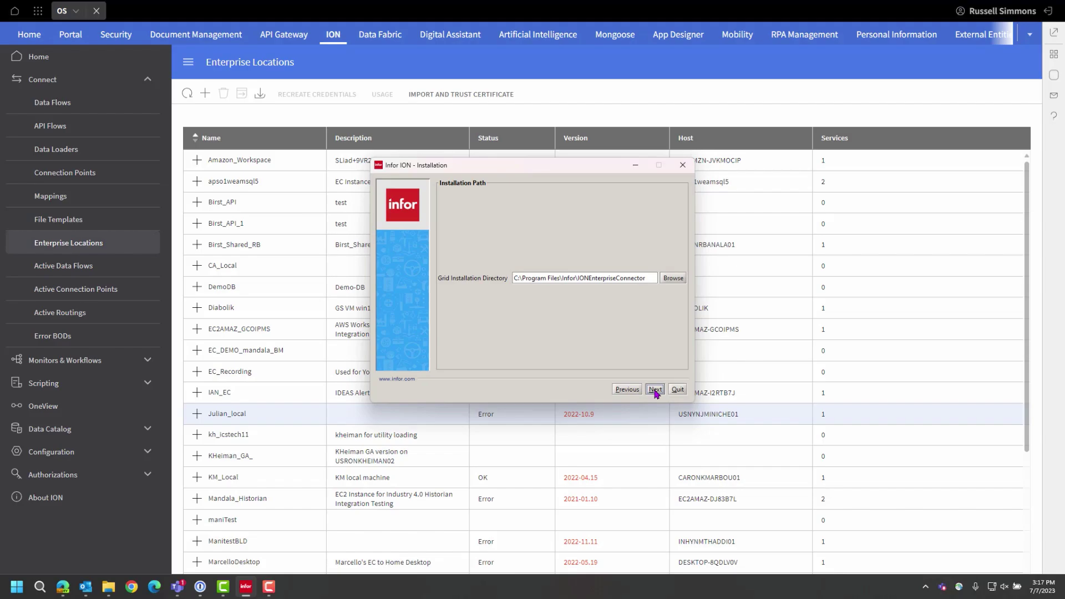
left_click(655, 390)
Confirm installing Grid and ION Enterprise Connector with the default grid ports and JDK path
left_click(542, 293)
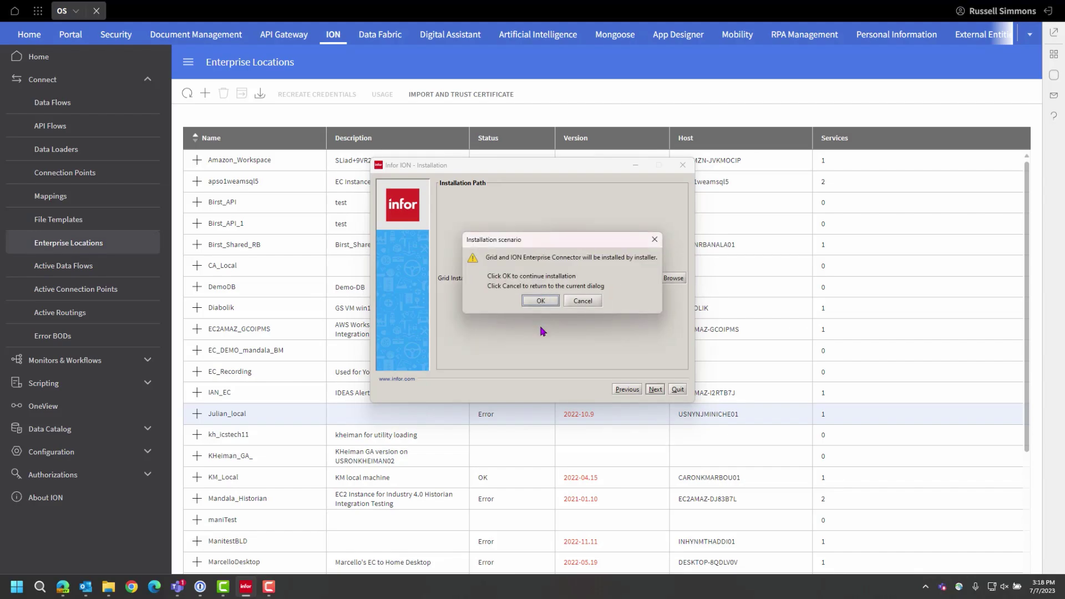
left_click(537, 301)
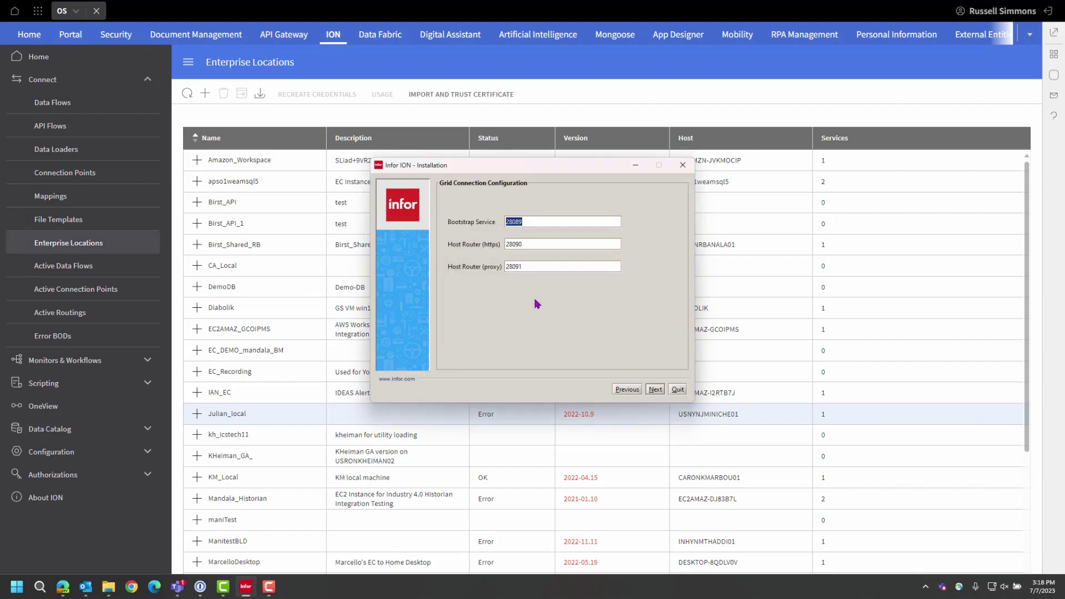
left_click(655, 390)
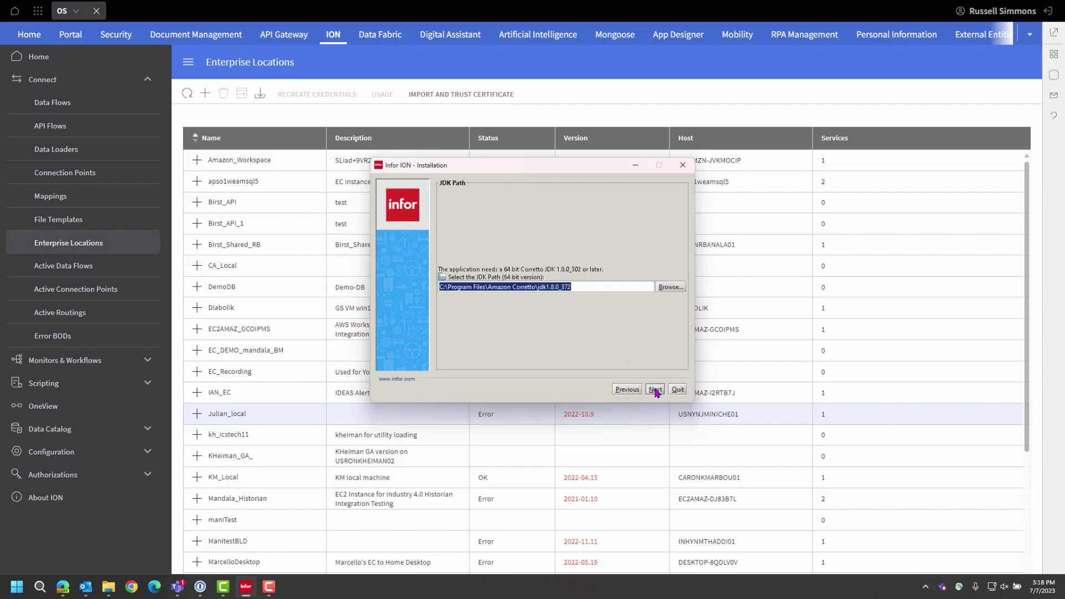
left_click(656, 389)
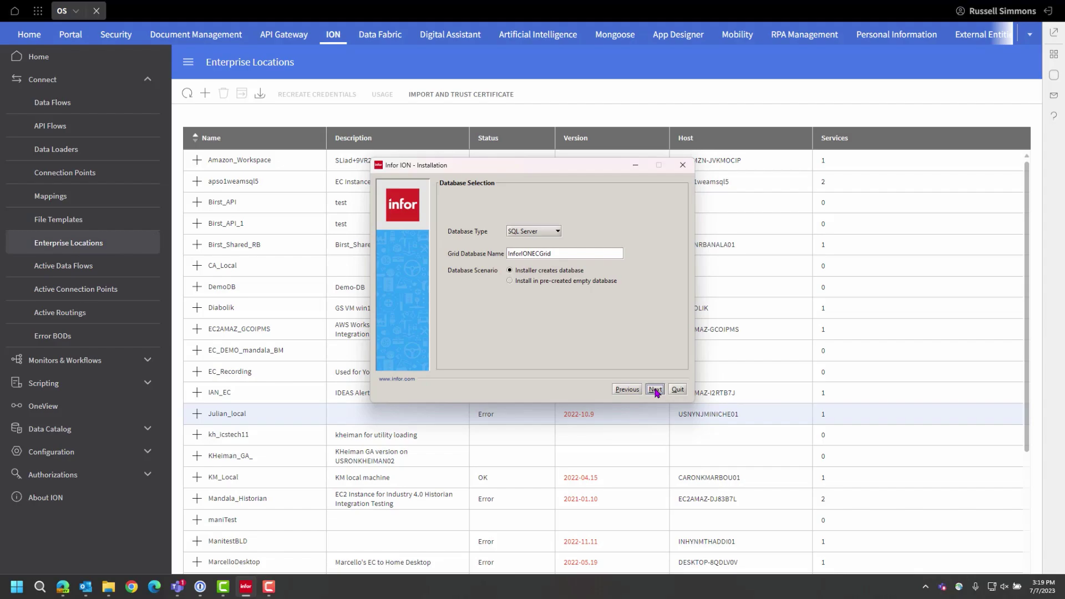
Keep SQL Server database InforIONECGrid, set runtime user RuntimeUser, and enter the admin and runtime passwords
left_click(655, 390)
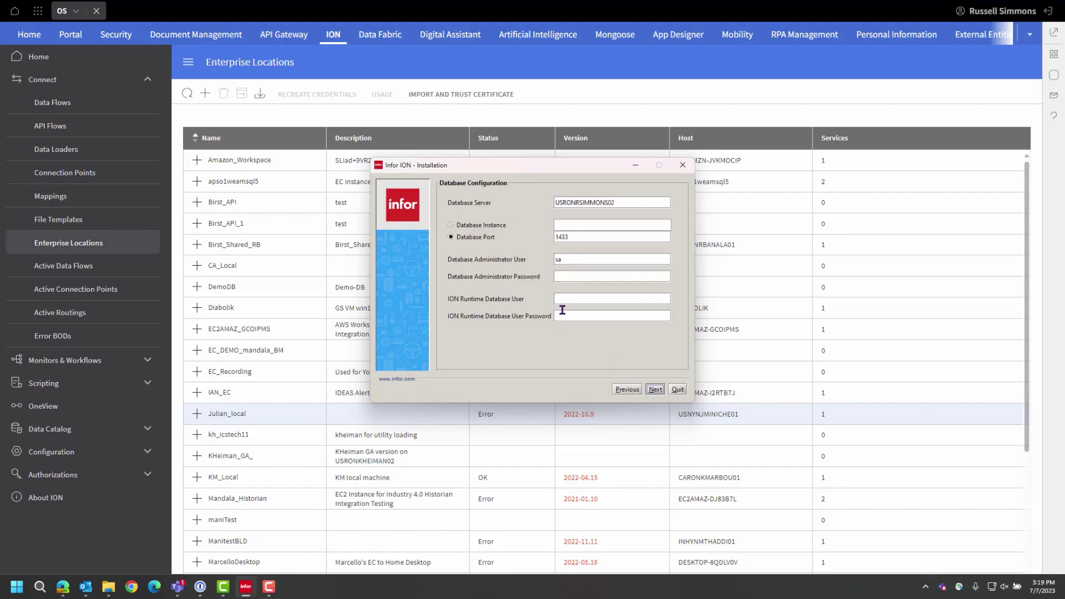
left_click(605, 300)
type("RuntimeUser")
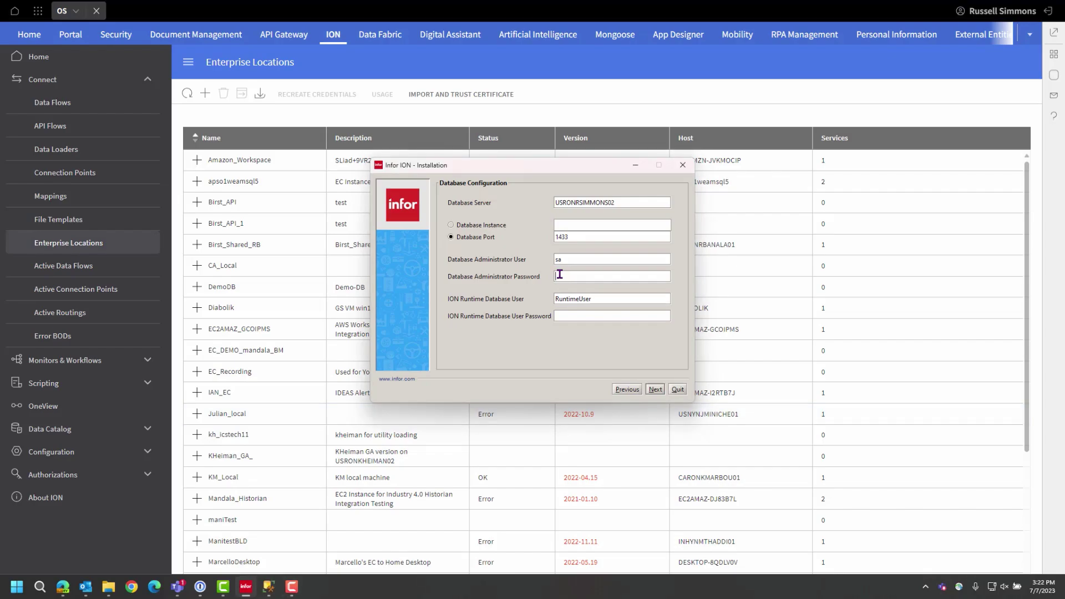
type("*******************")
key("Tab")
type("********************")
left_click(655, 390)
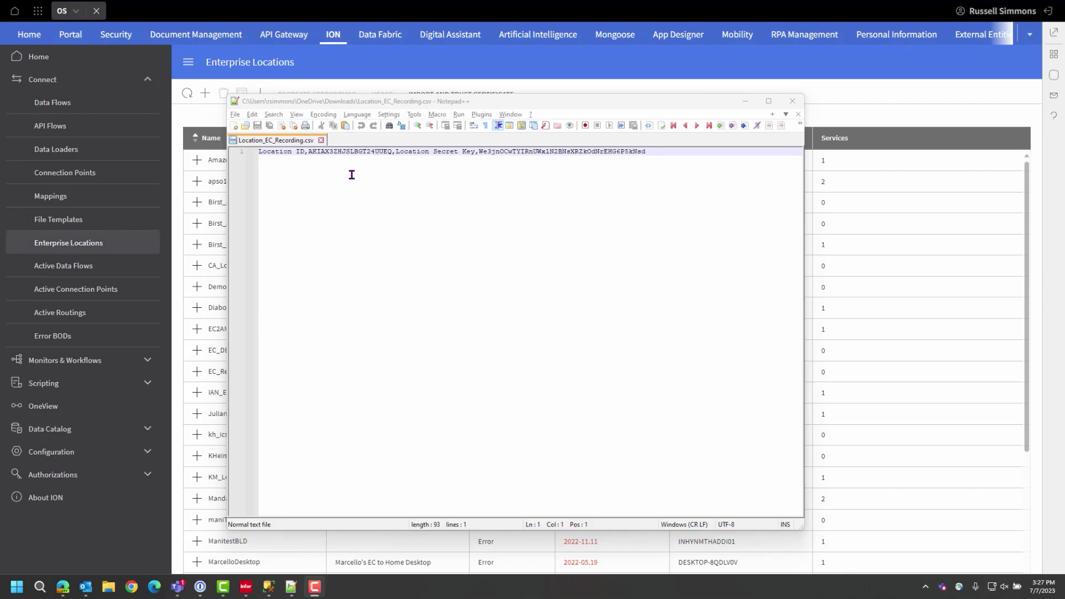
Copy the access key ID from Location_EC_Recording.csv into the installer and select the secret access key
double_click(331, 152)
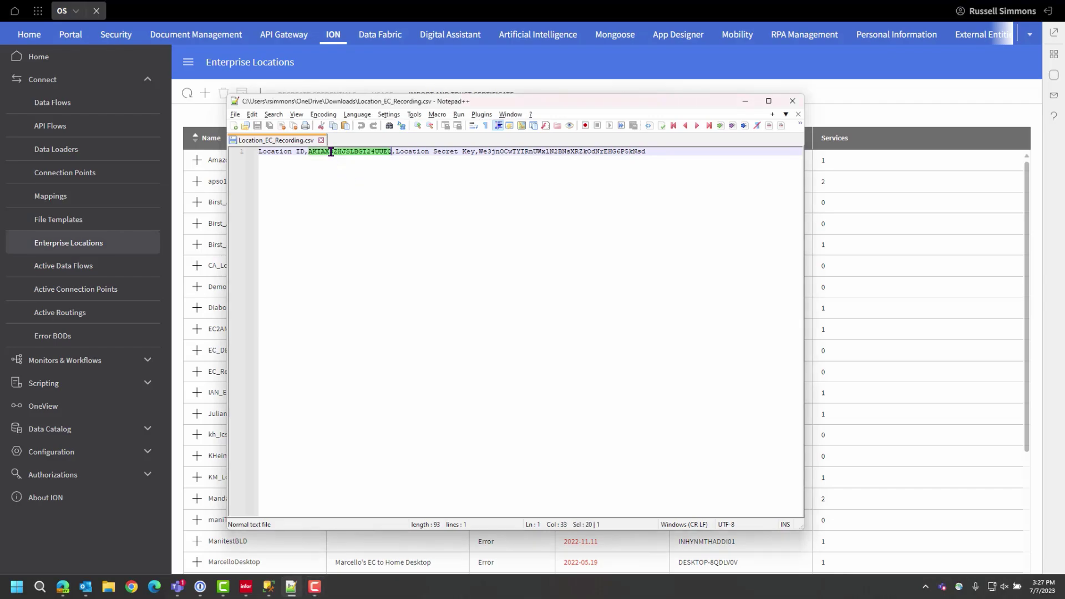
left_click_drag(487, 102, 666, 137)
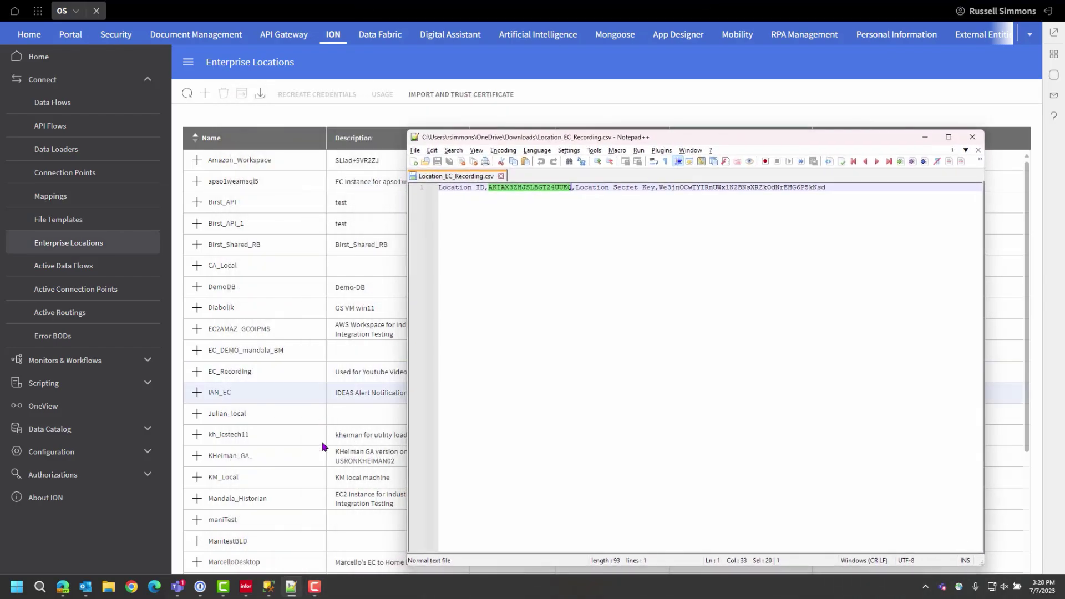
left_click(248, 592)
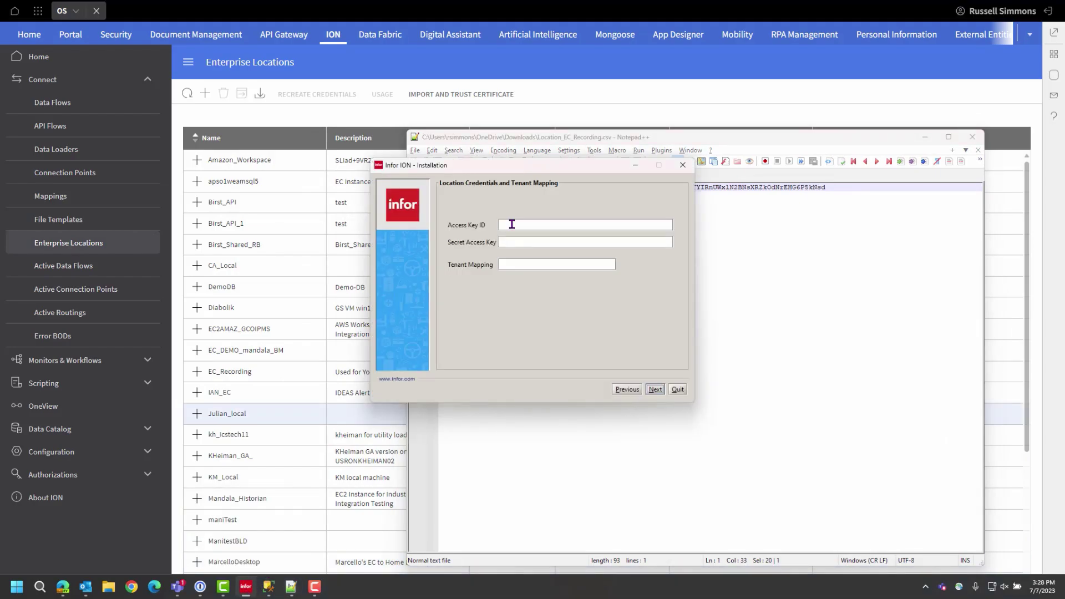
left_click(512, 224)
left_click(740, 211)
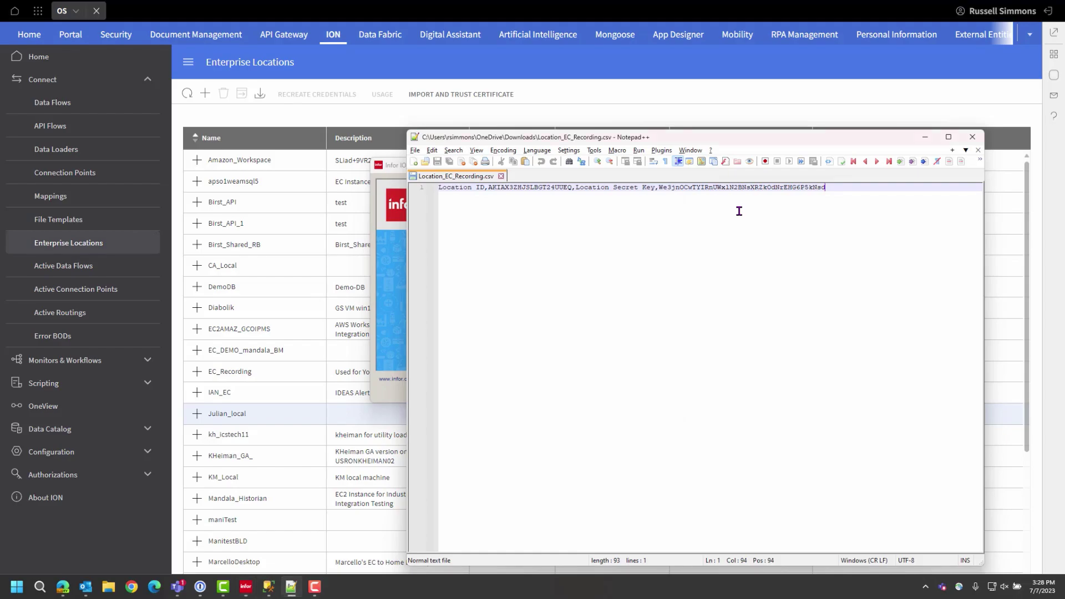
double_click(692, 189)
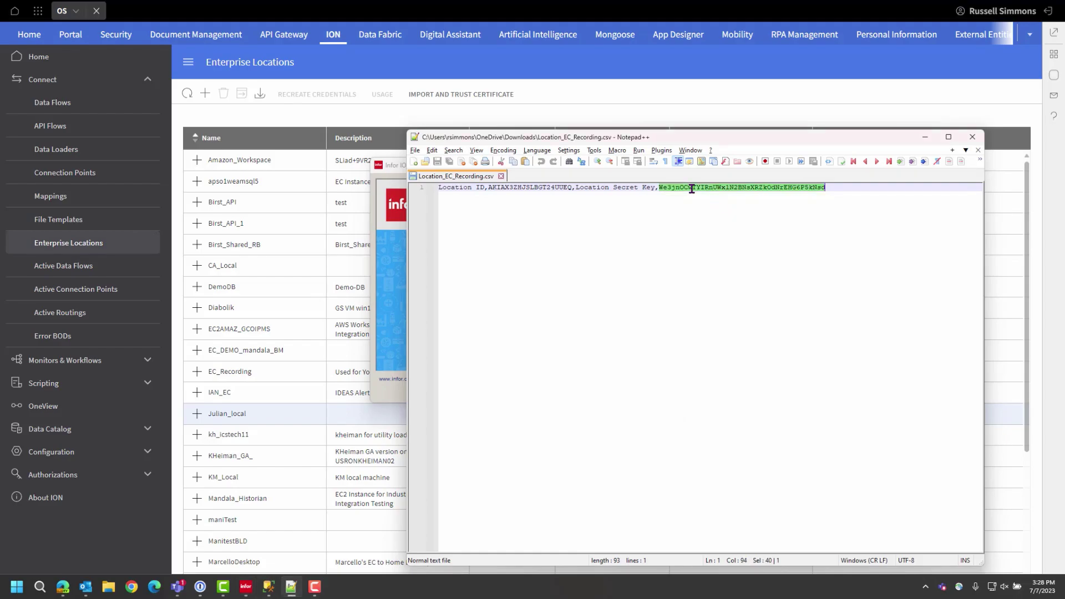
left_click(389, 305)
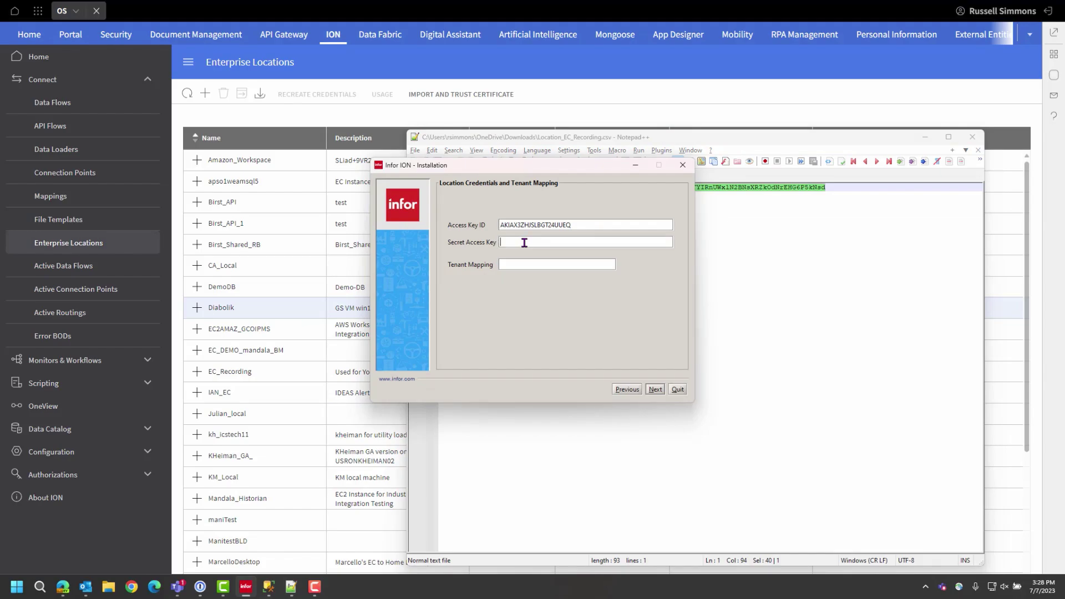
Paste the secret access key and the tenant name into Tenant Mapping, then continue
key("ctrl+v")
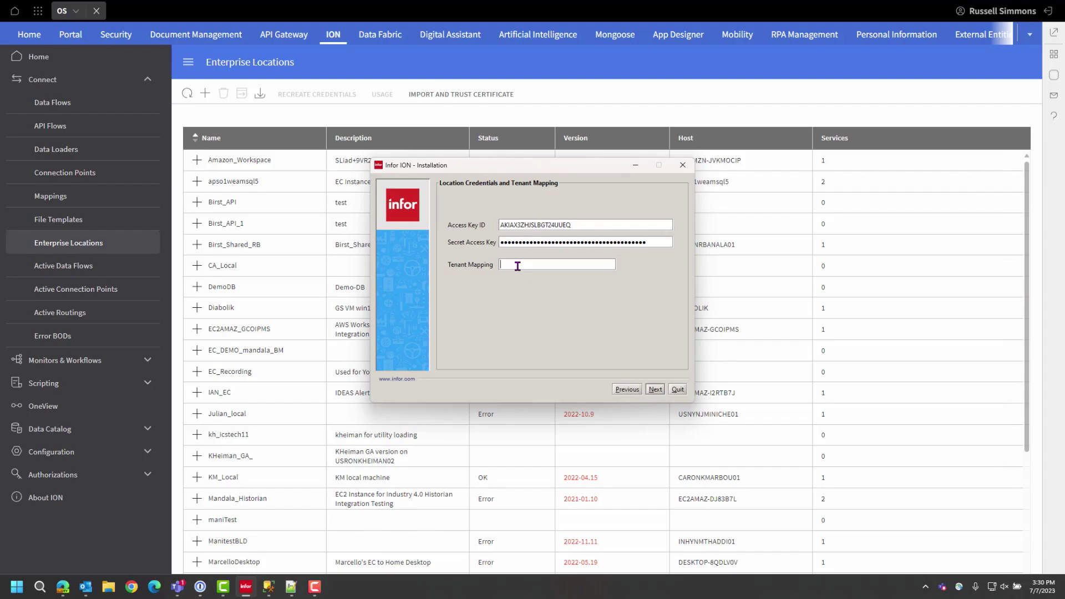
type("MANDALA_DEM")
left_click(655, 390)
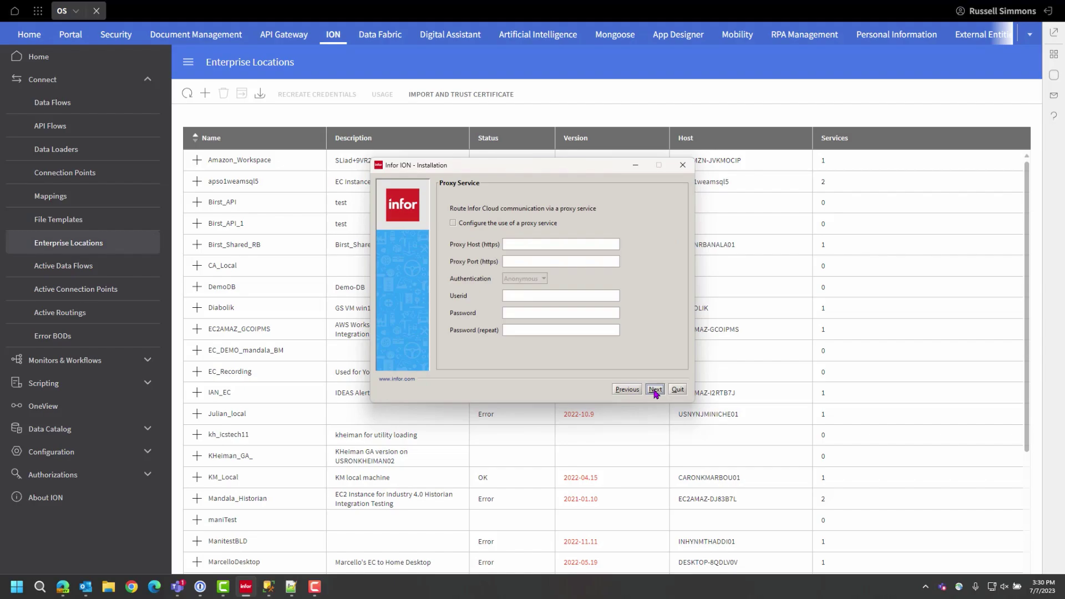
Install the Enterprise Connector without a proxy and close the installer after it succeeds
left_click(656, 390)
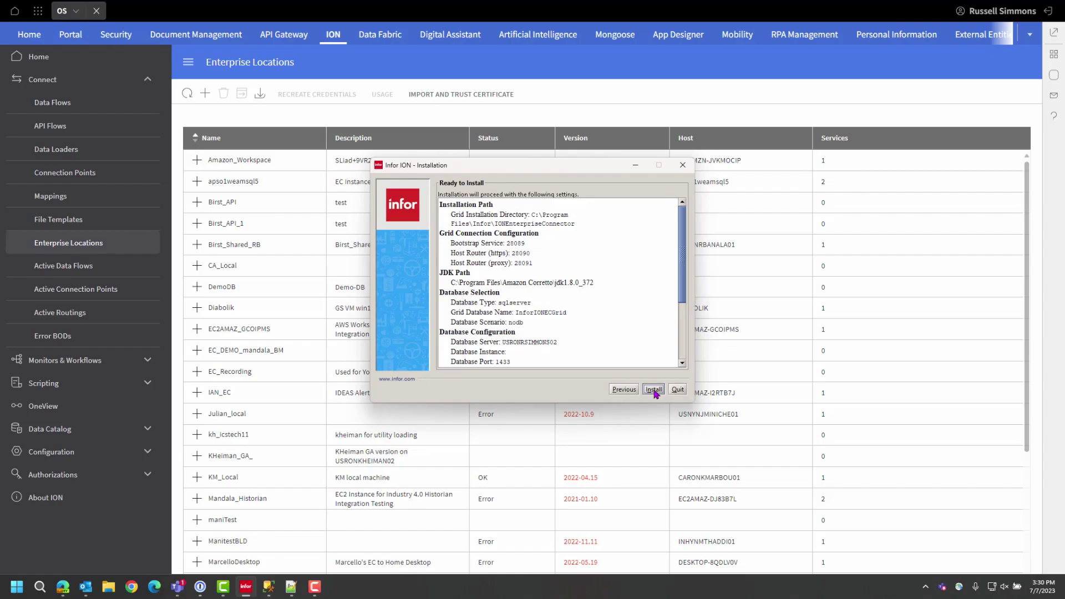
left_click(655, 390)
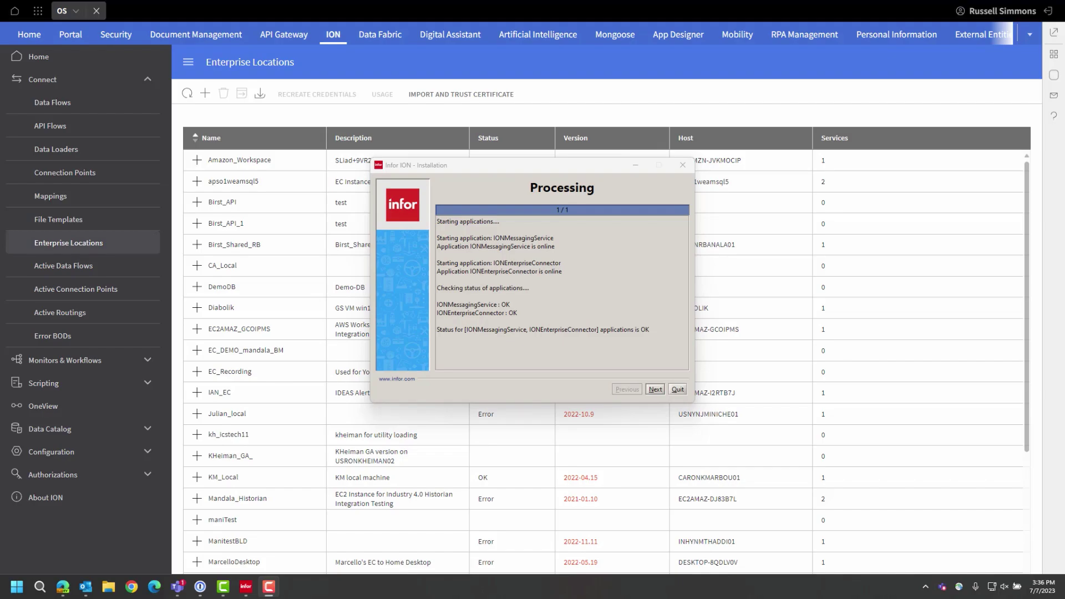
left_click(656, 390)
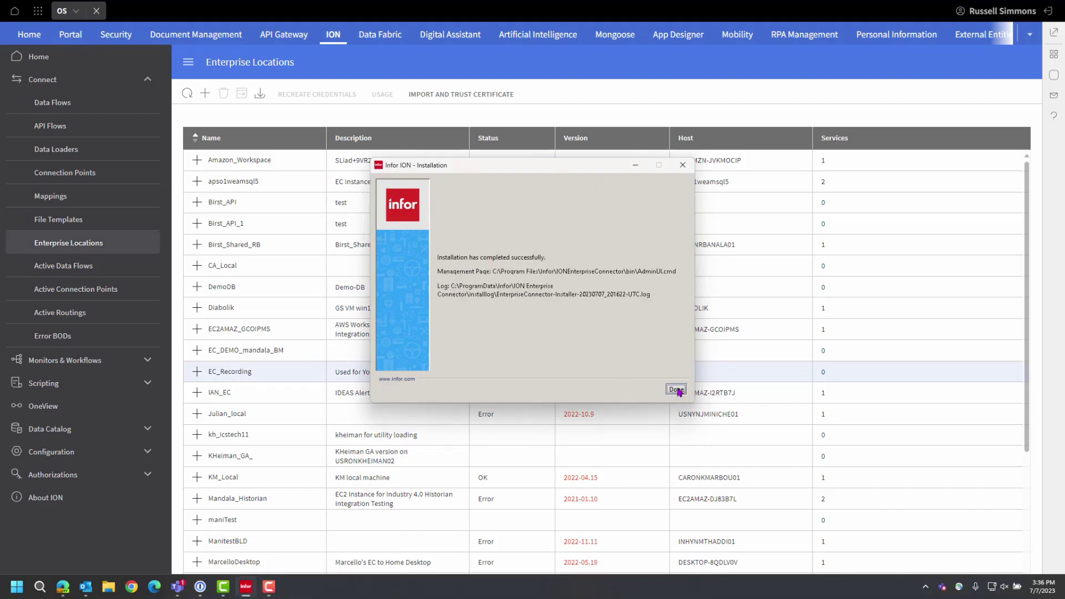
left_click(676, 389)
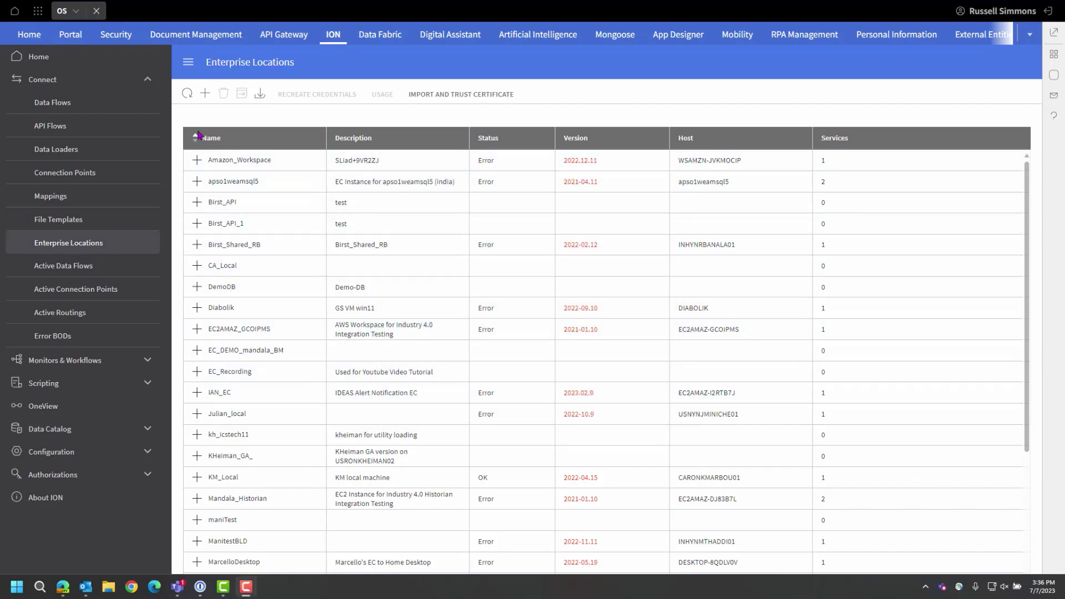
Refresh the Enterprise Locations list to update EC_Recording's status and services
left_click(187, 95)
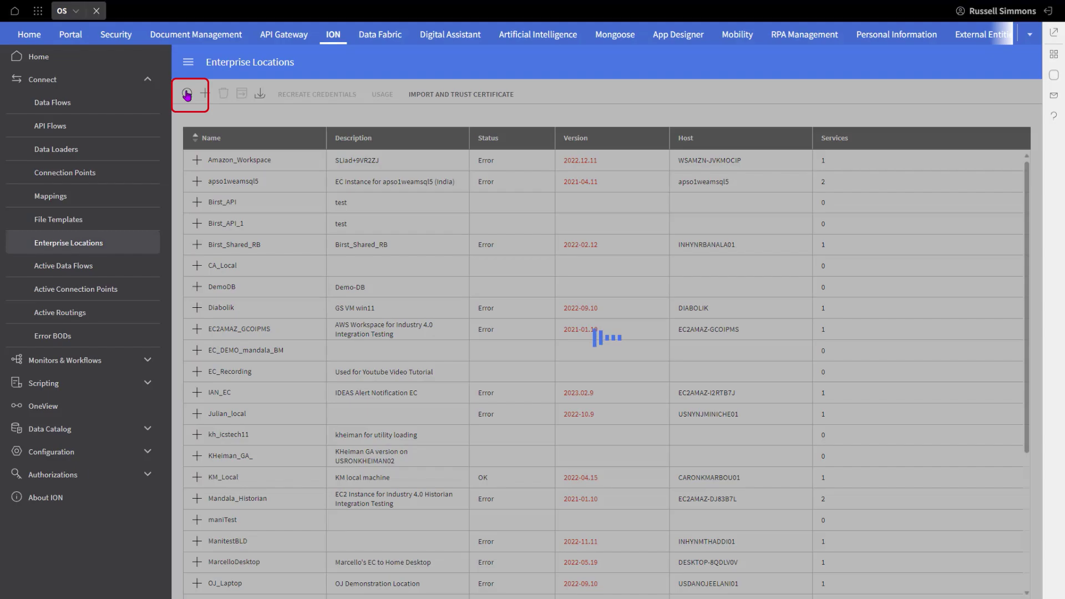